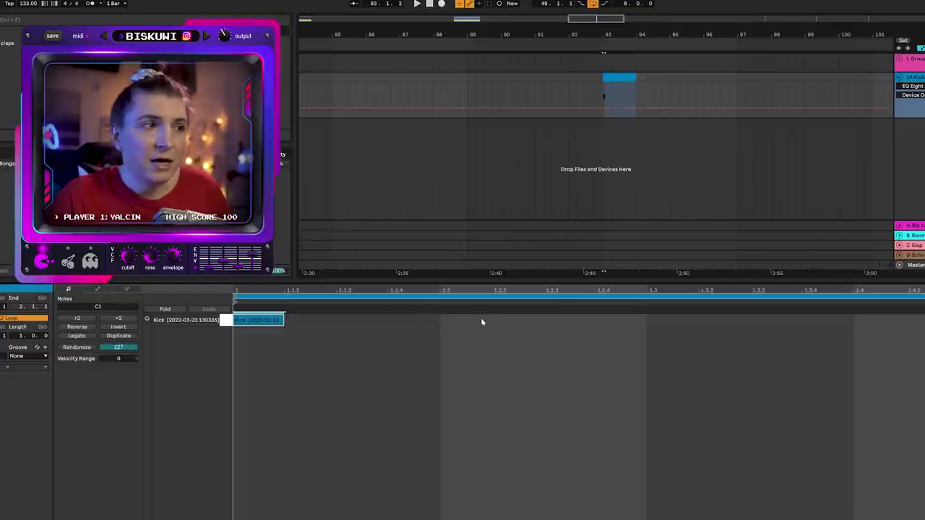
Add kick notes on each beat of the two-bar Kick clip, starting at 1.2, and adjust the grid zoom.
double_click(482, 321)
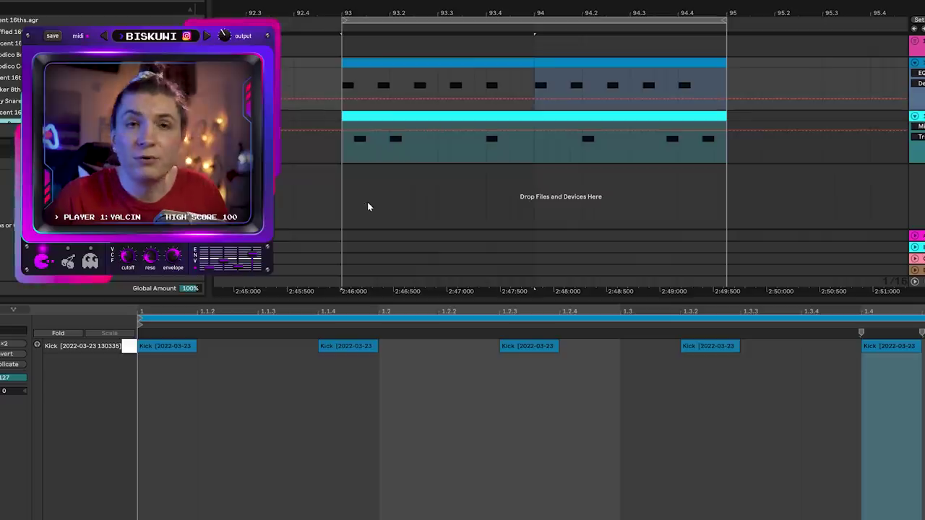
click(336, 350)
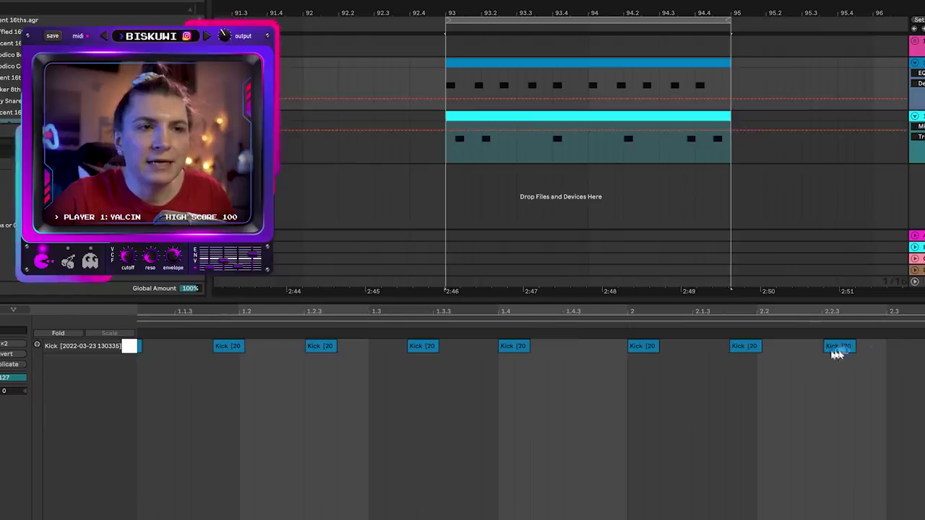
drag(245, 318, 266, 311)
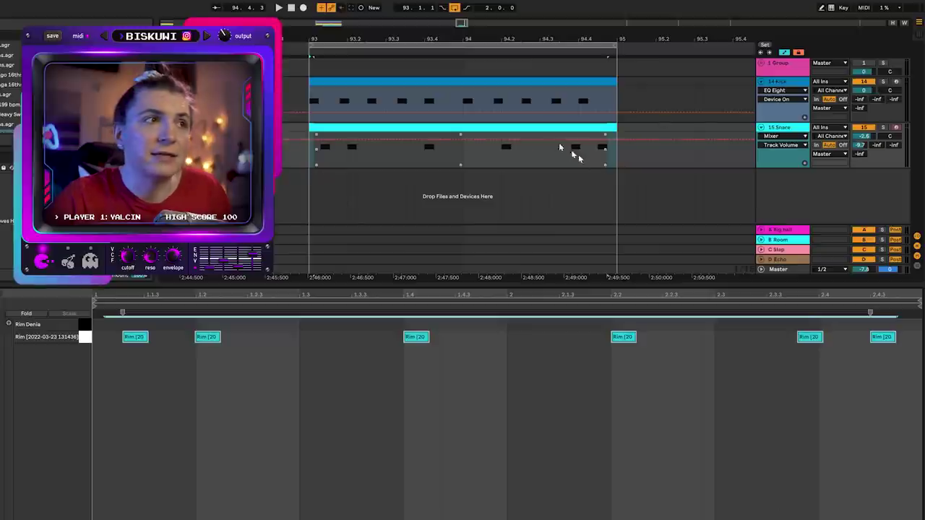
Deselect the clips on the Snare track.
click(674, 167)
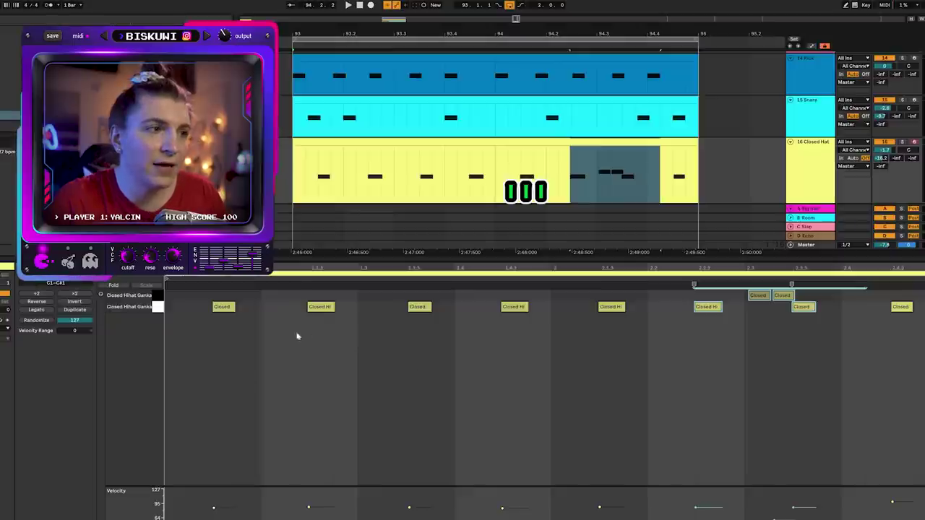
Select a group of hi-hat notes, play the drum loop from 94.1.1, and show the device chain.
drag(677, 333, 924, 289)
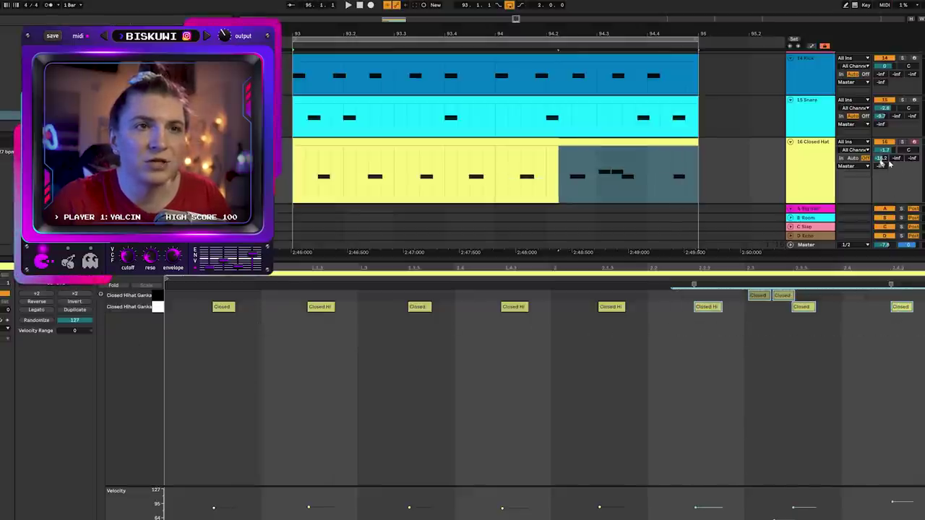
click(495, 177)
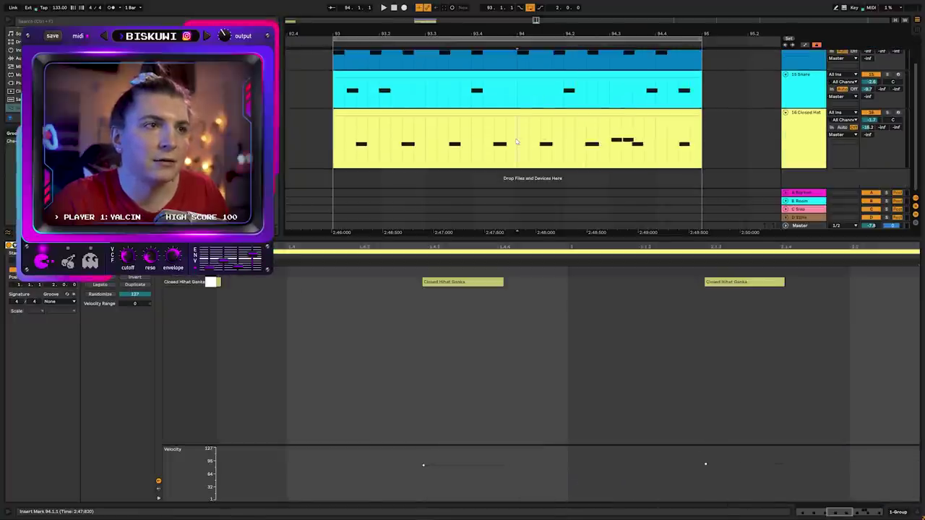
key(space)
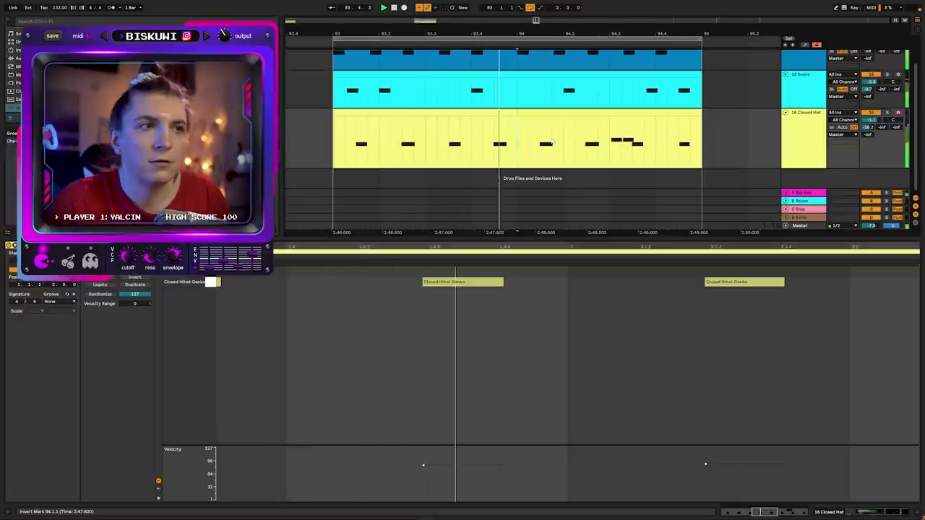
key(shift+Tab)
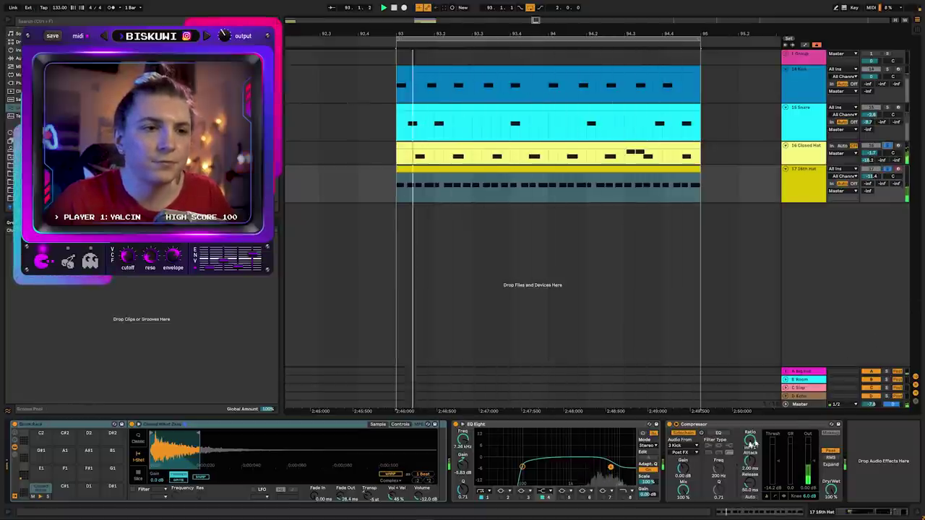
Bring up the Compressor's Audio From sidechain source list.
click(687, 445)
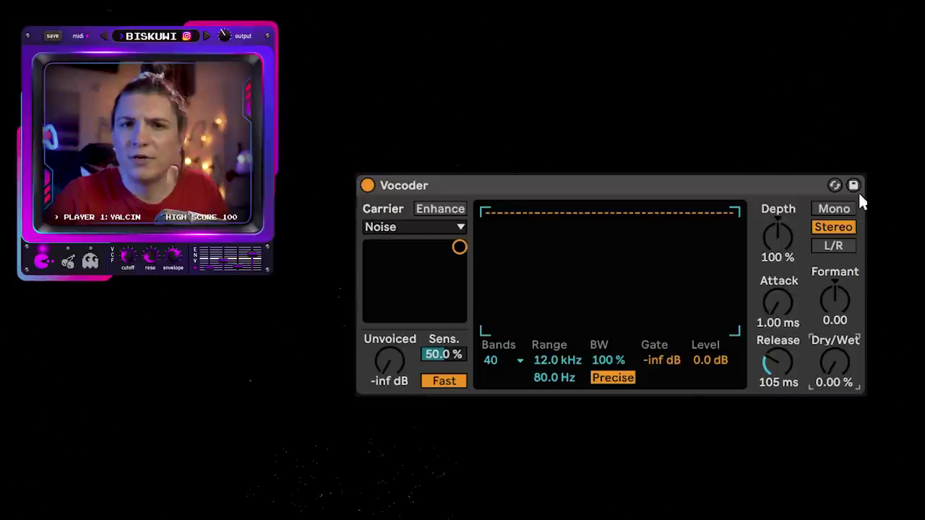
Set the Vocoder's Dry/Wet to 41 % and its Formant to -12.6.
drag(834, 361, 820, 378)
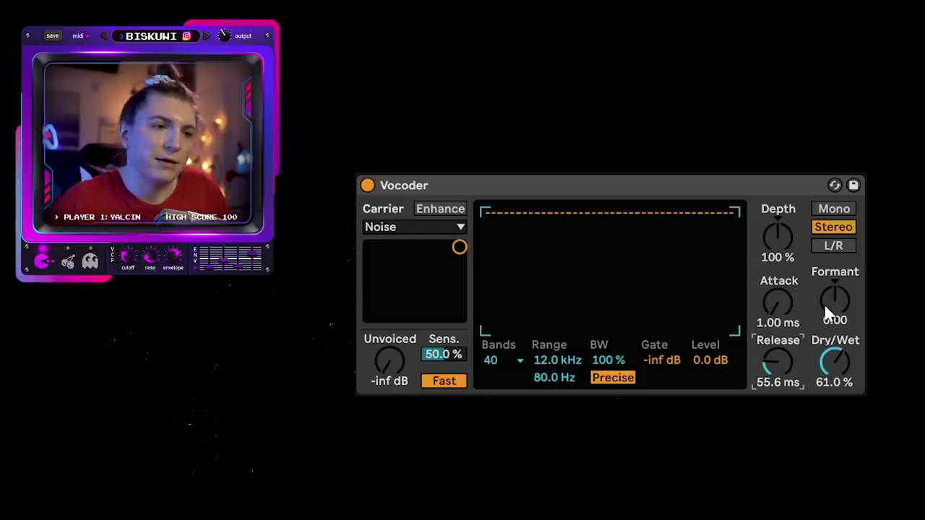
drag(827, 312, 828, 297)
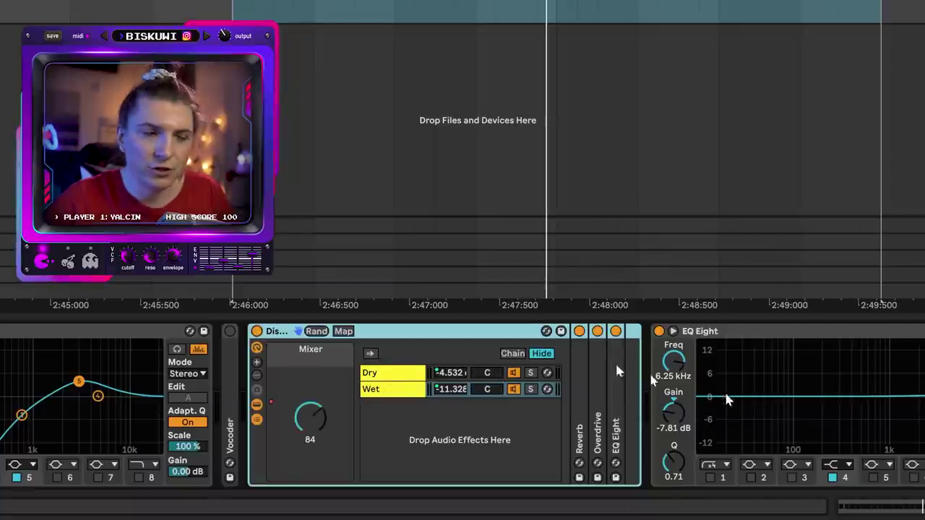
Solo and audition the rack's Dry chain, then select the Wet chain.
click(387, 379)
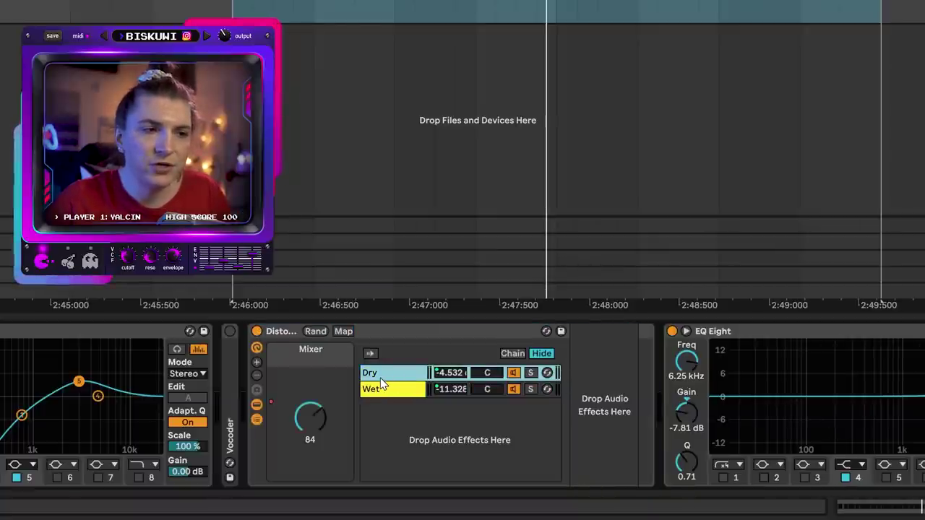
click(531, 373)
key(space)
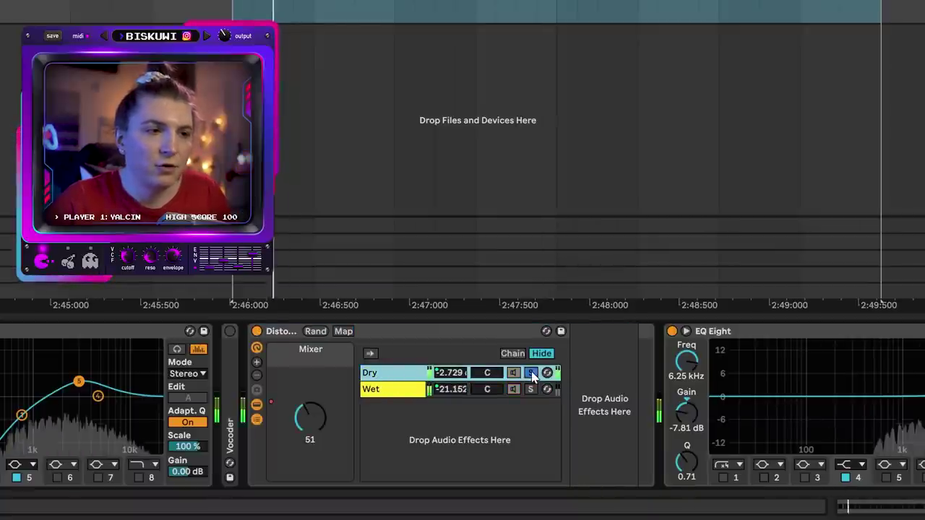
click(398, 389)
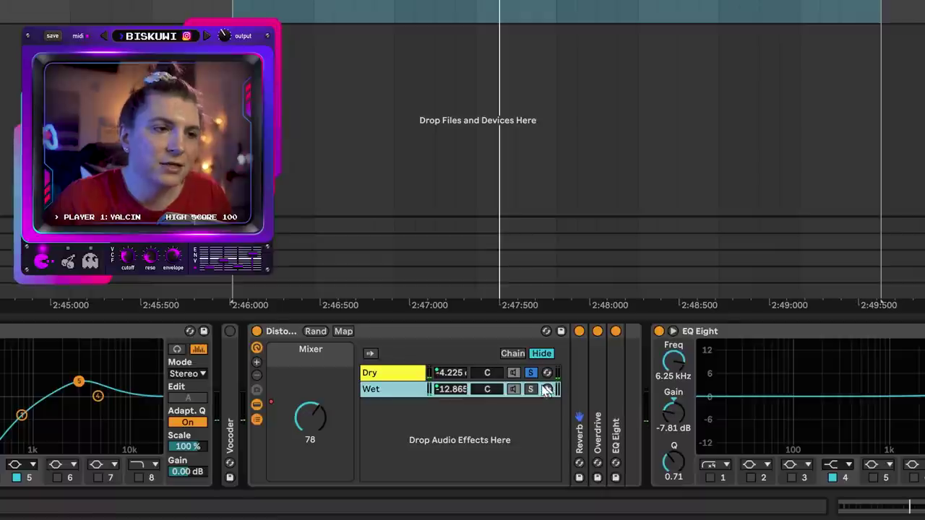
Expand the Wet chain's Reverb and Overdrive, and A/B the Overdrive by bypassing it.
double_click(576, 393)
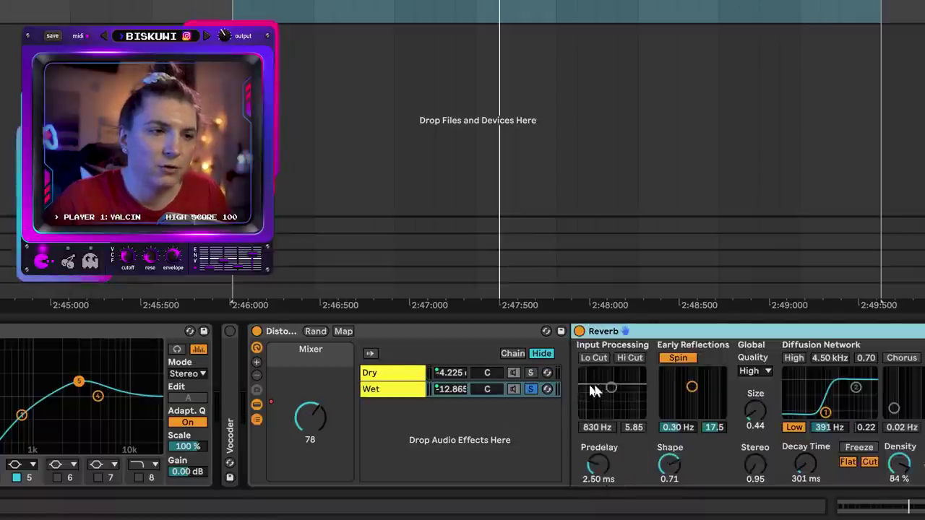
double_click(690, 402)
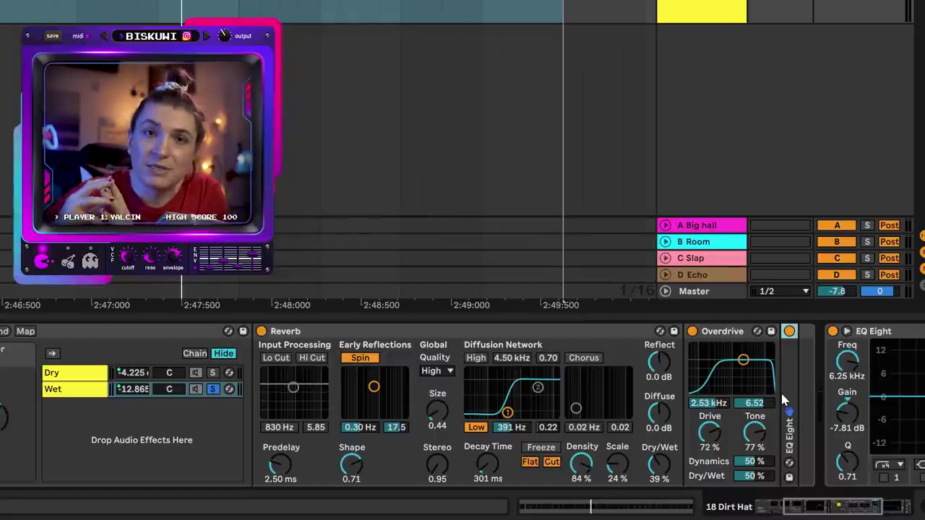
key(0)
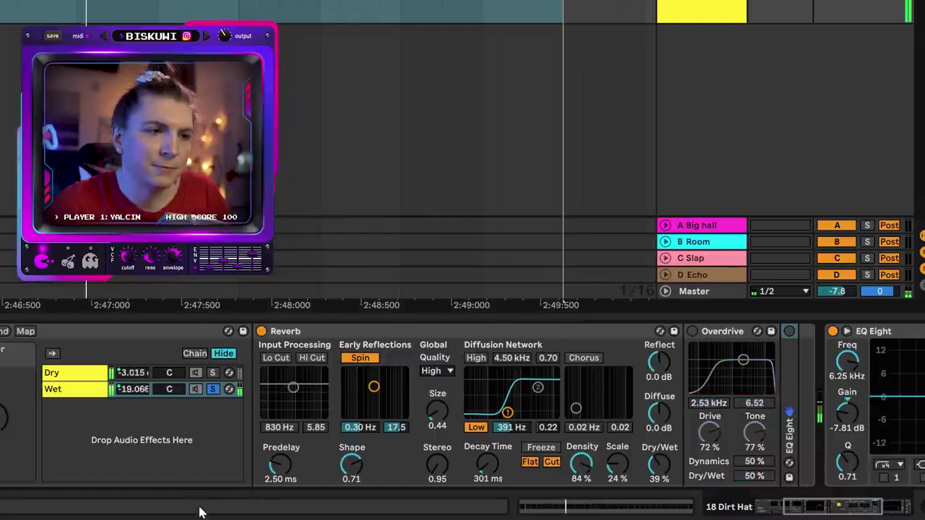
key(0)
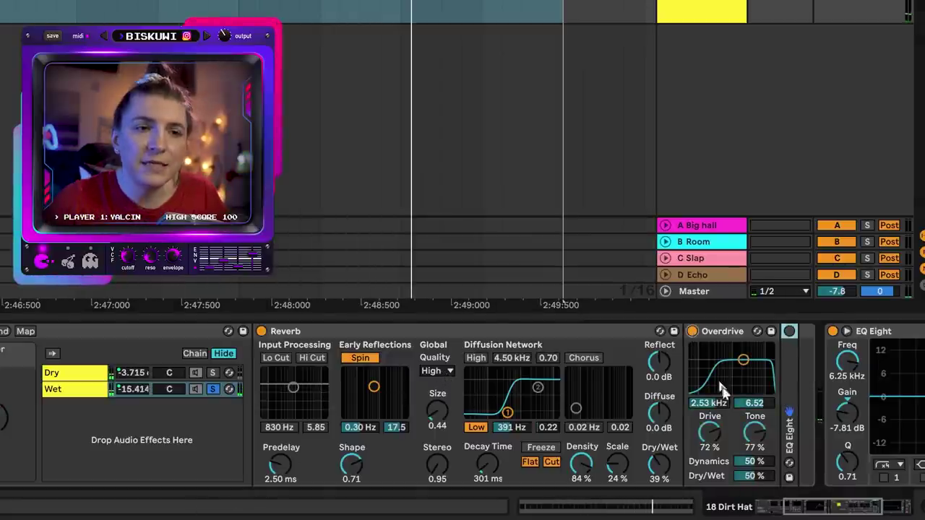
Select the EQ Eight, map the Mixer macro to the chain volumes, and play the dirt hat.
click(836, 501)
click(564, 365)
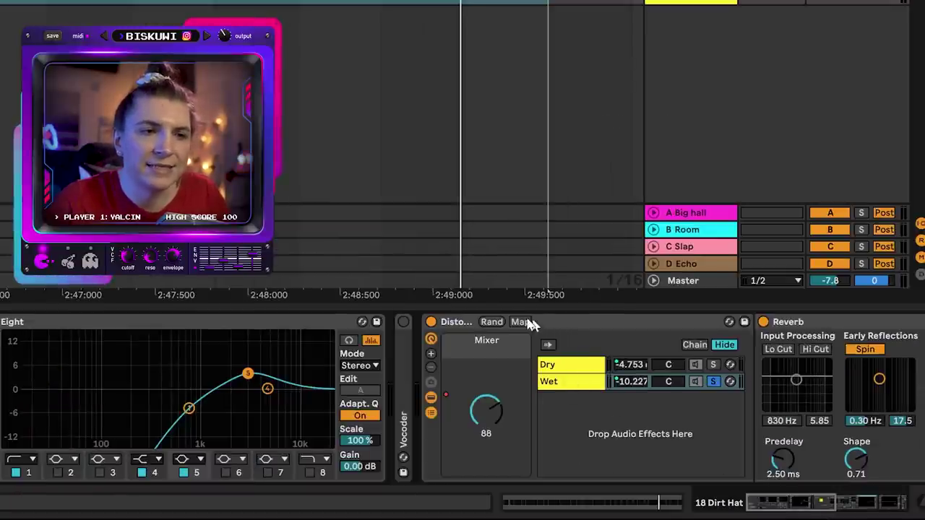
click(521, 322)
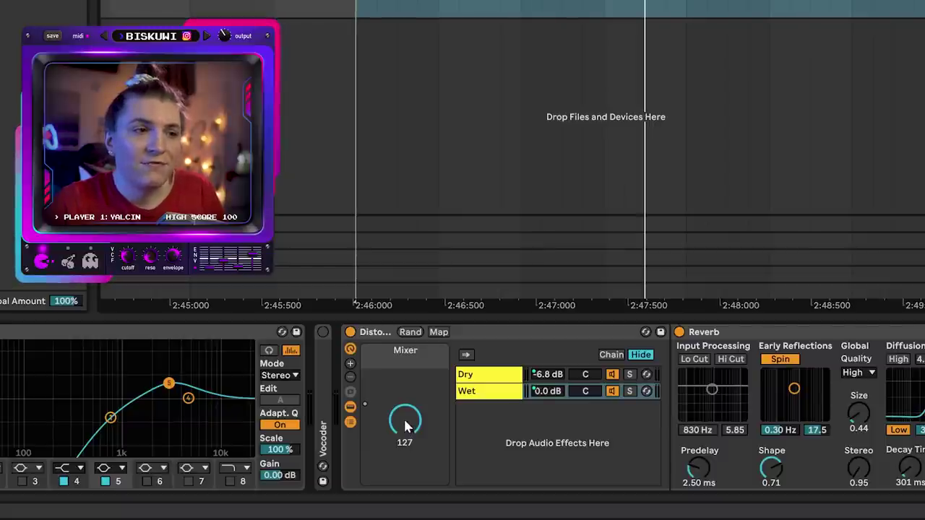
key(space)
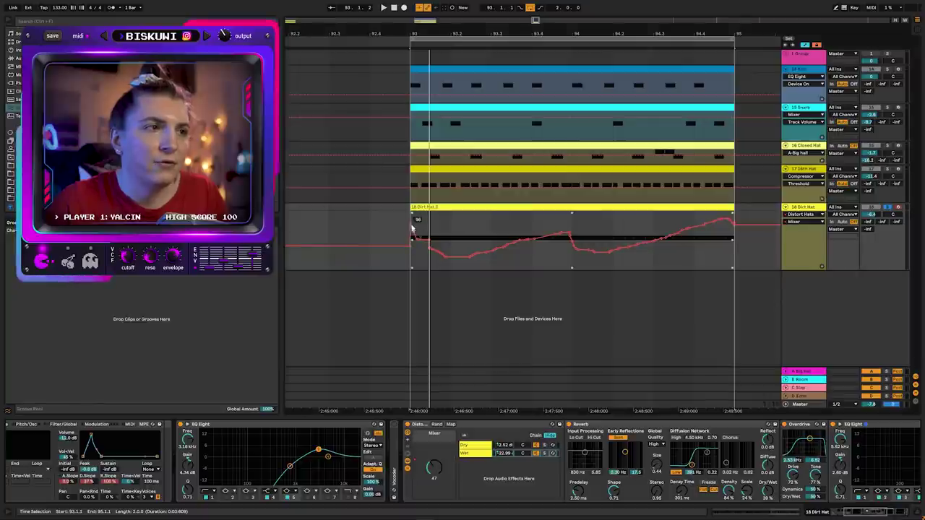
Apply Simplify Envelope to the Dirt Hat's Mixer automation.
right_click(699, 228)
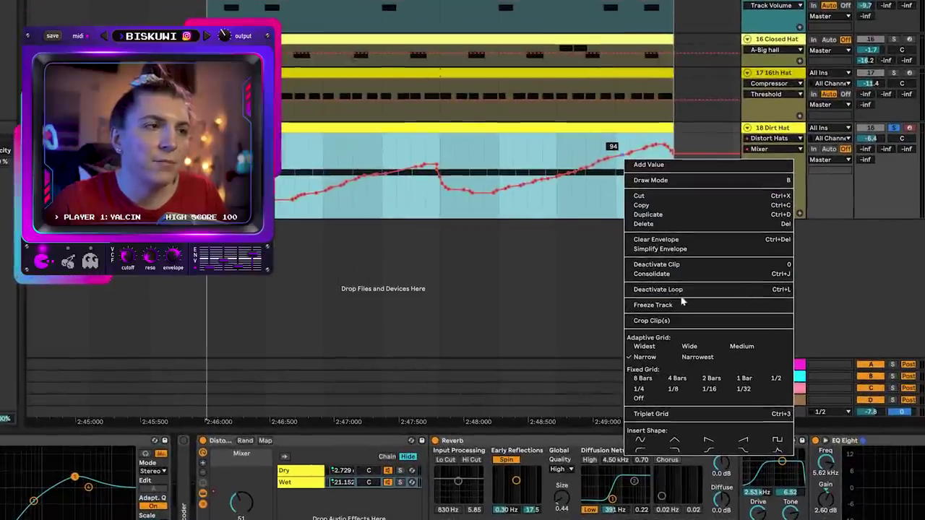
click(685, 249)
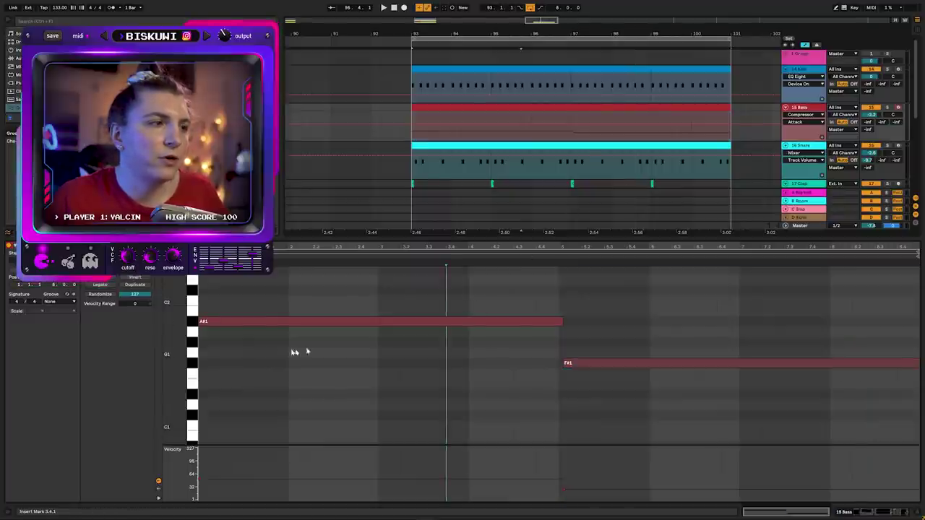
Scroll up in the 15 Bass piano roll toward the bass note range.
scroll(252, 337, up, 2)
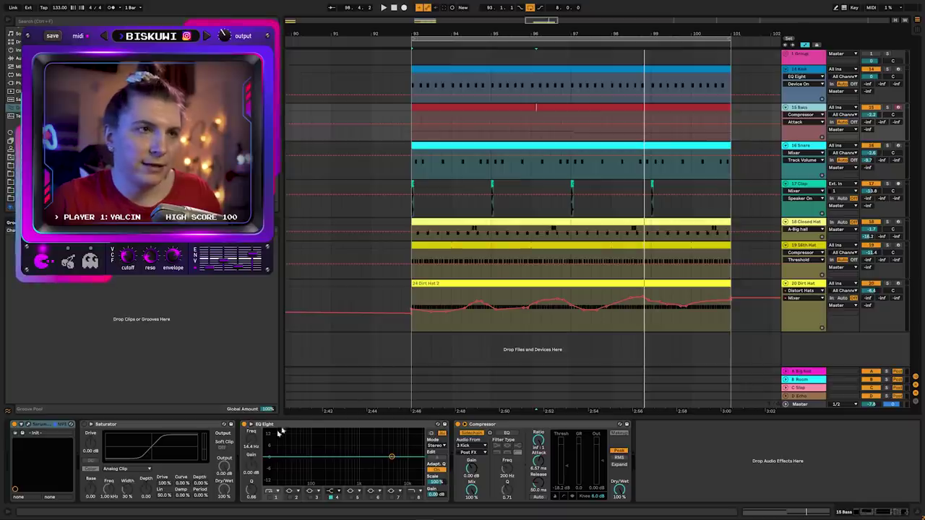
Duplicate the 15 Bass track and load the CAT - Saw wavetable on Serum's oscillator A.
key(ctrl+d)
click(651, 173)
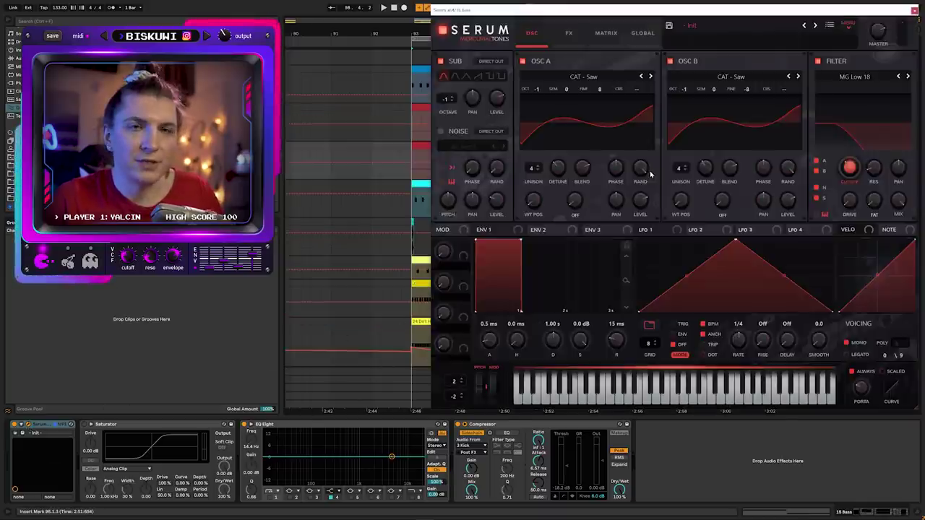
click(584, 76)
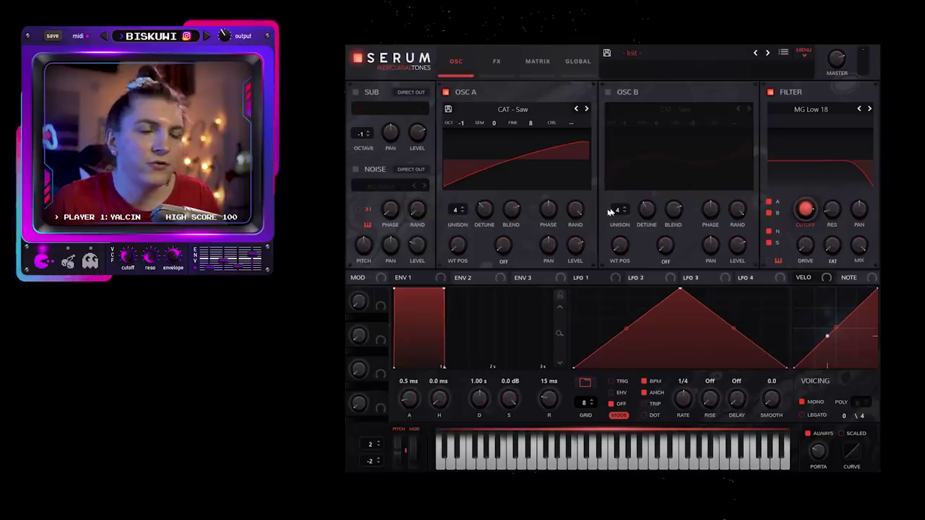
Enable OSC B, raise the filter cutoff, and bring up oscillator A's wavetable editor.
click(609, 93)
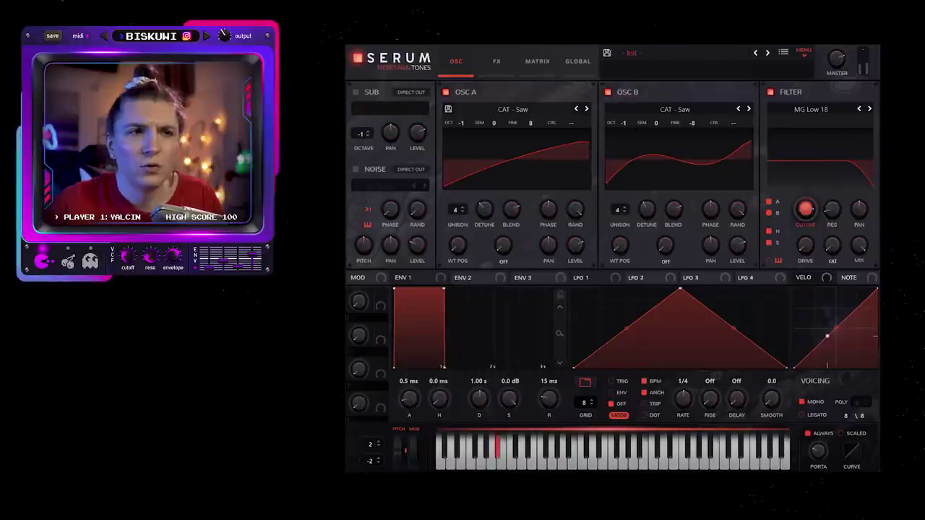
drag(814, 205, 814, 197)
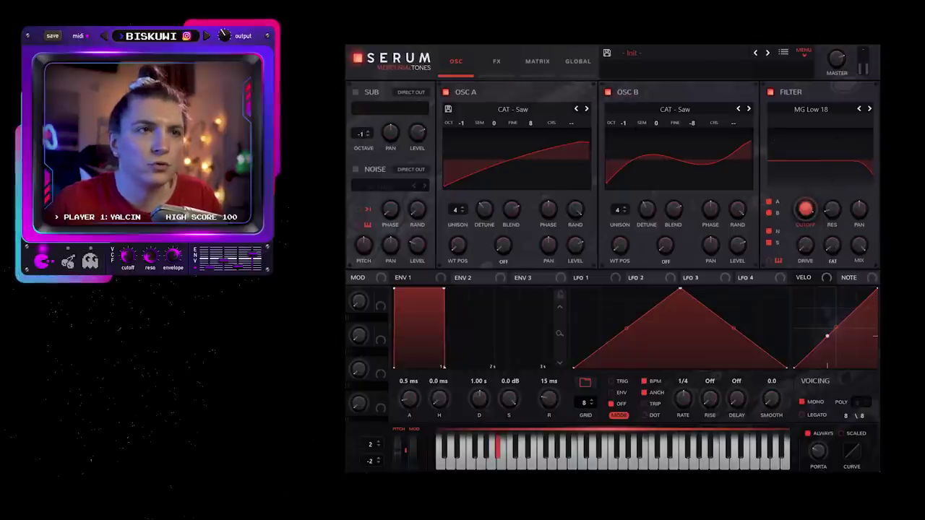
click(582, 137)
Apply Remove Fundamental (HPF) to oscillator A's wavetable and close the Table Edit window.
click(463, 174)
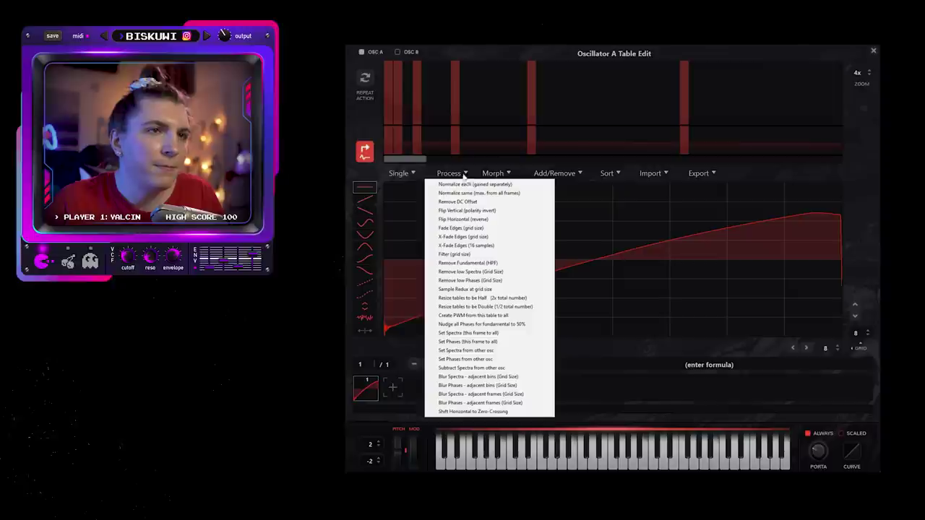
click(489, 263)
click(874, 52)
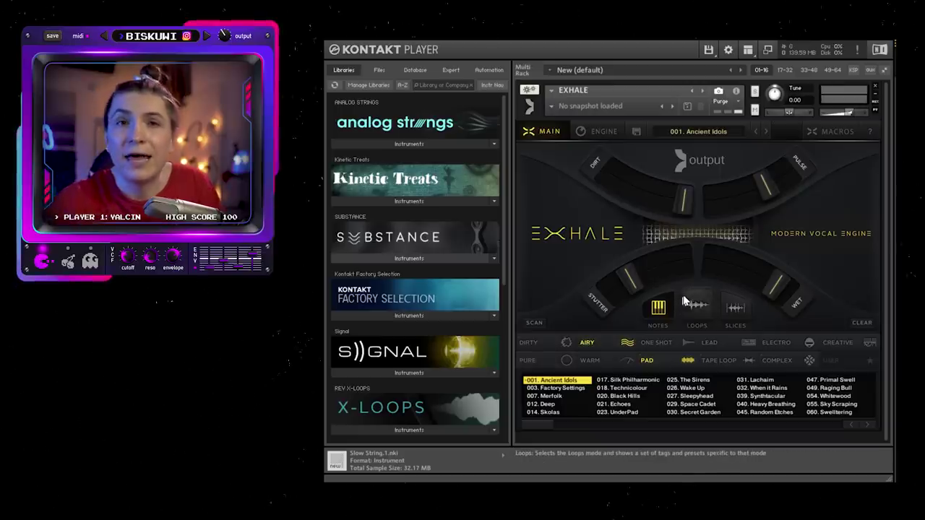
Audition Exhale loop presets 006. Feeling Pretty and 007. Low Down, raise volume to 12.0, then return to note presets.
click(692, 310)
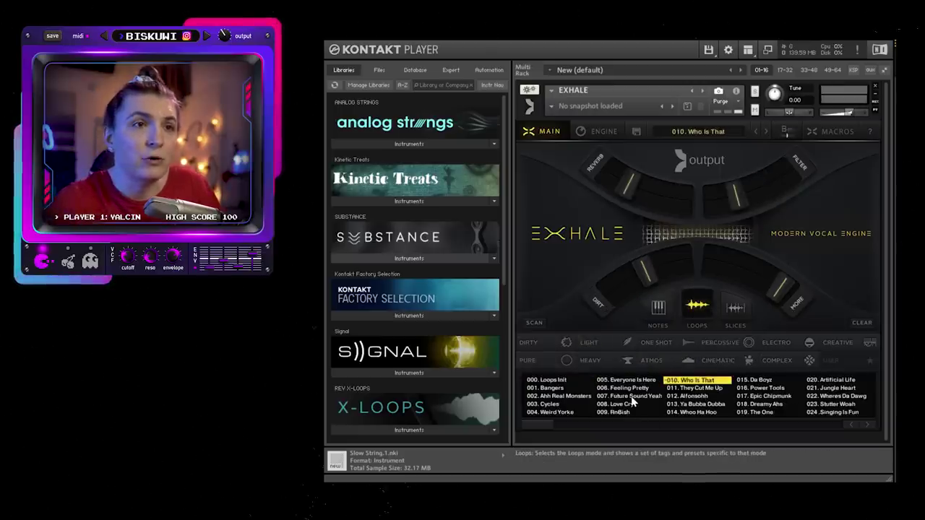
click(625, 388)
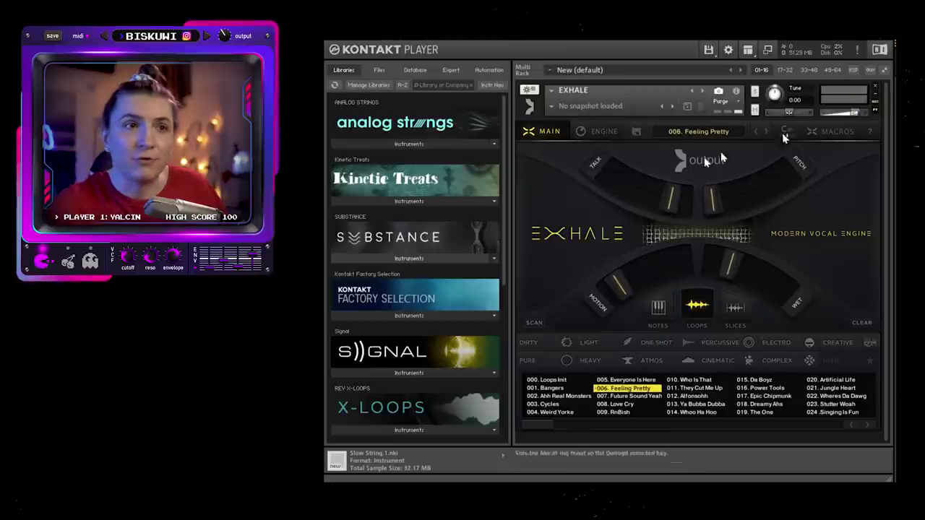
drag(856, 113, 869, 115)
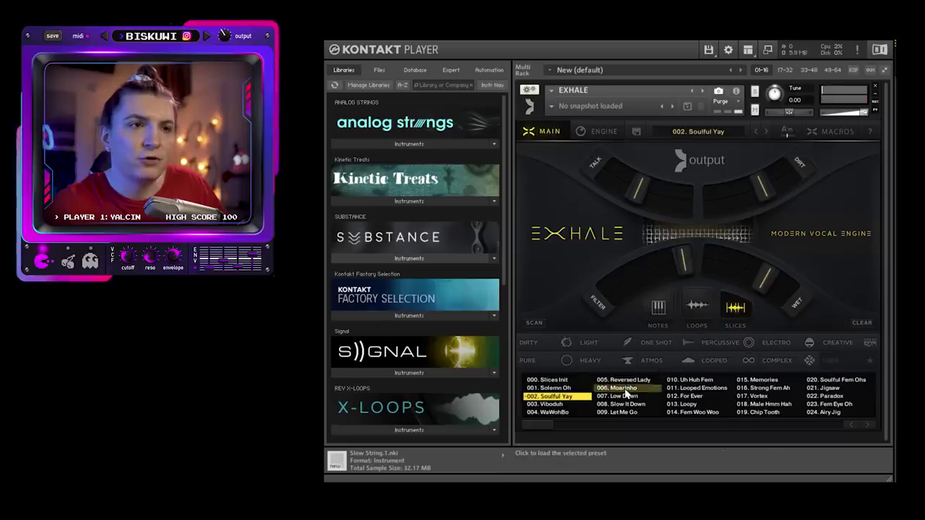
click(629, 396)
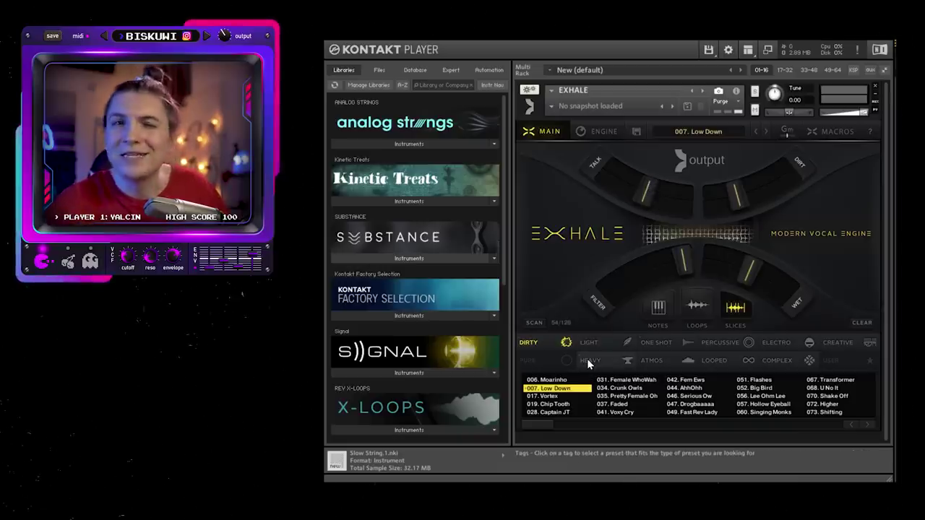
click(659, 308)
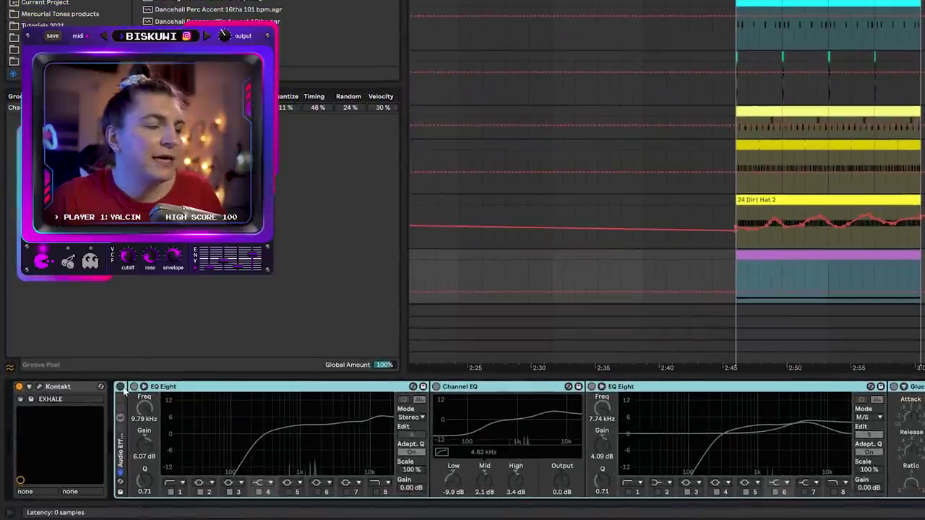
Turn on the vocal's effects chain and pick a different track as the compressor's sidechain source.
click(122, 388)
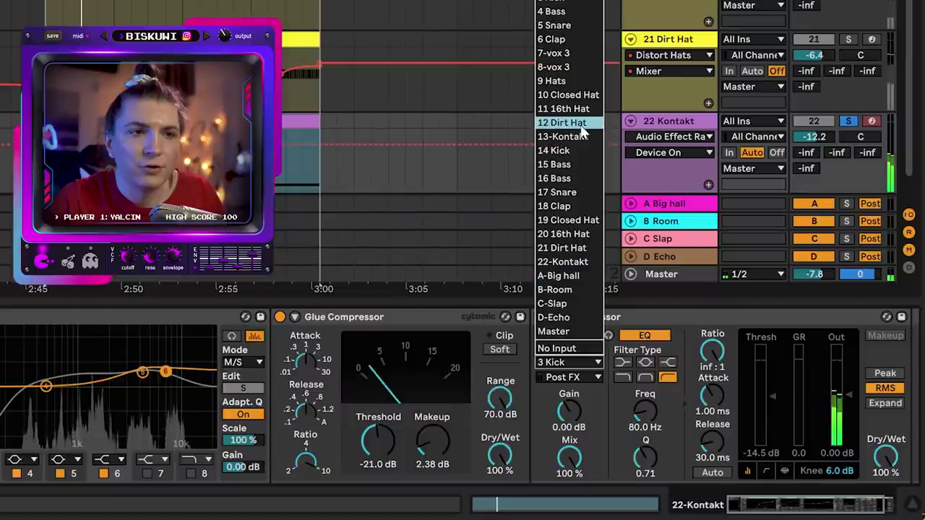
key(Escape)
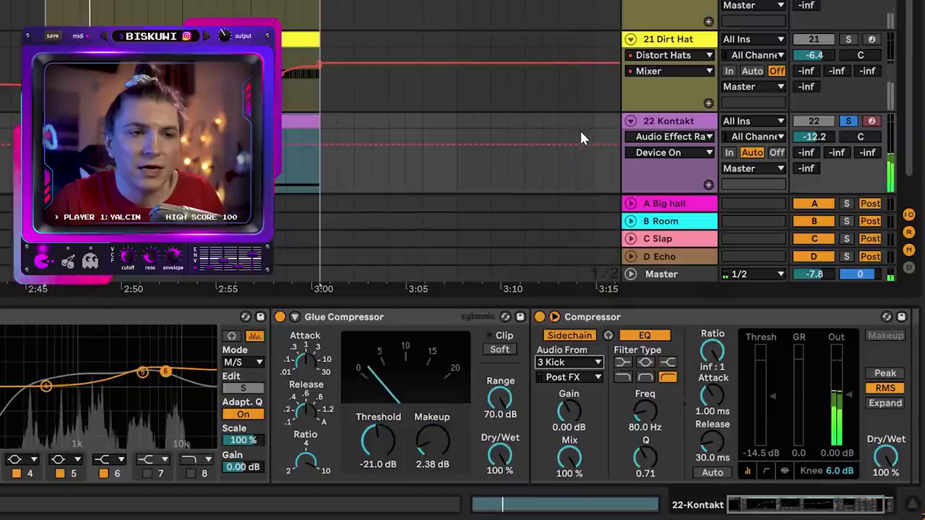
click(570, 362)
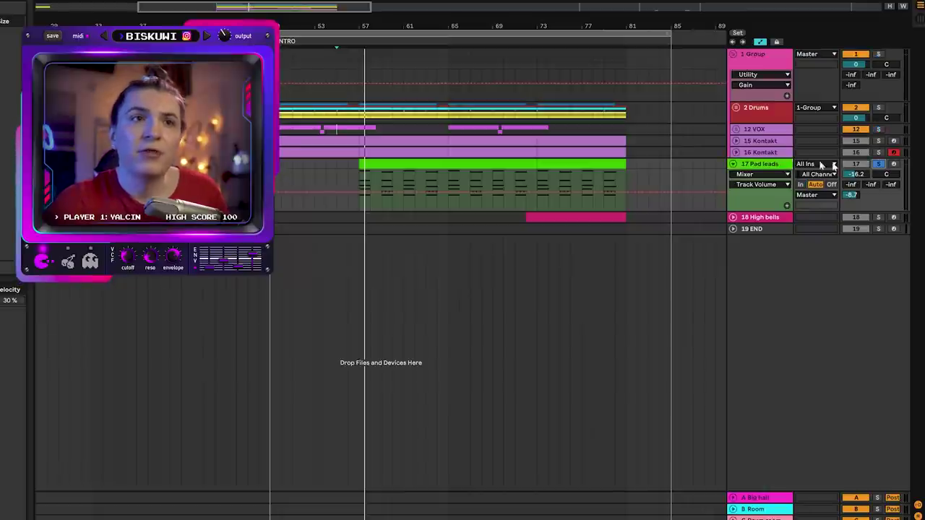
Select track 17 Pad leads, open its green clip's notes and zoom out the note rows.
click(821, 164)
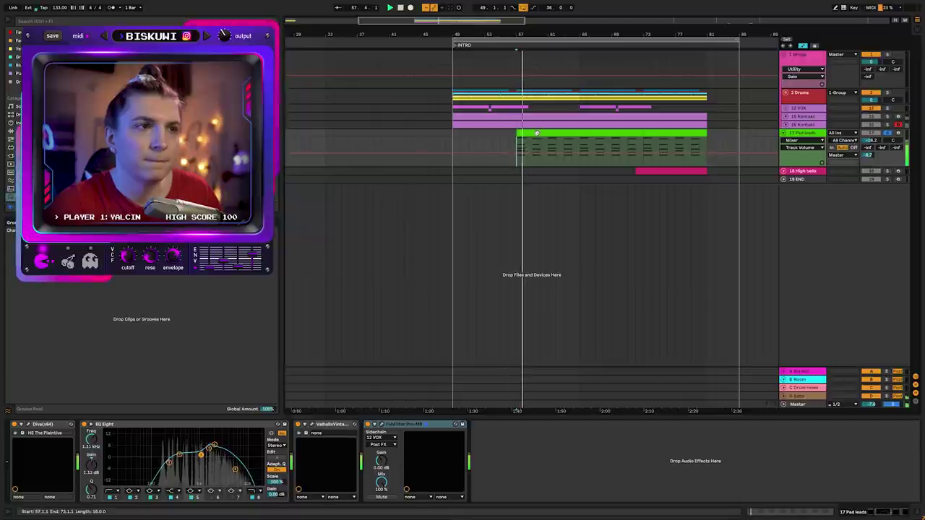
double_click(536, 134)
drag(173, 341, 166, 342)
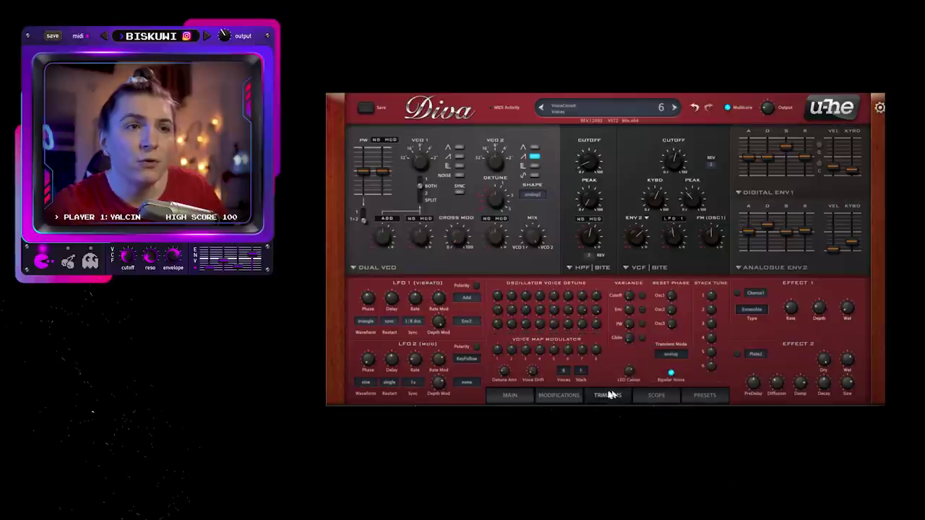
Review Diva's Modifications page, then its Main tuning and amplifier settings.
click(571, 396)
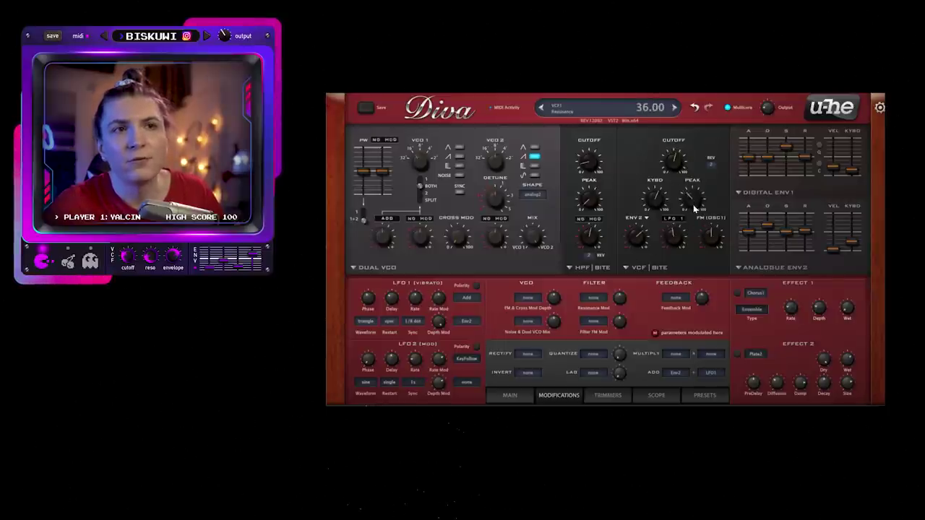
click(510, 395)
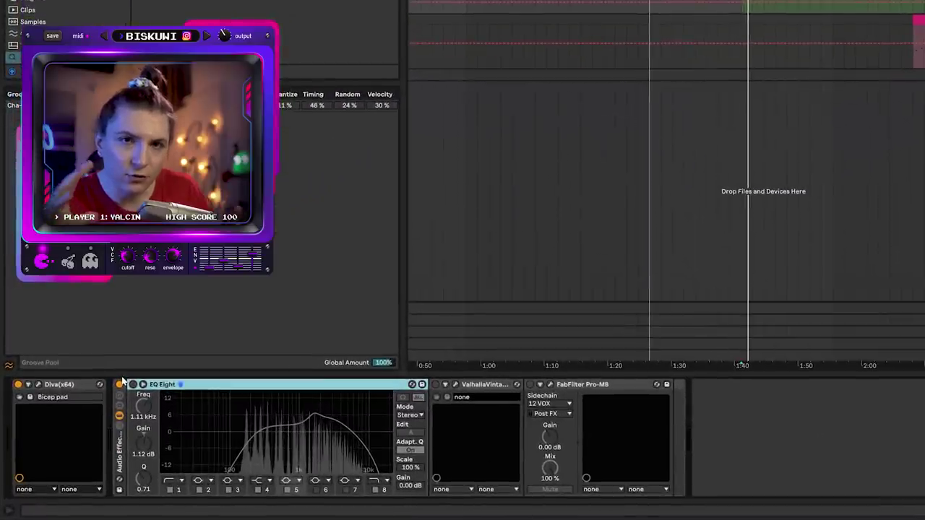
Activate EQ Eight, ValhallaVintageVerb and FabFilter Pro-MB on the Pad leads chain.
click(133, 385)
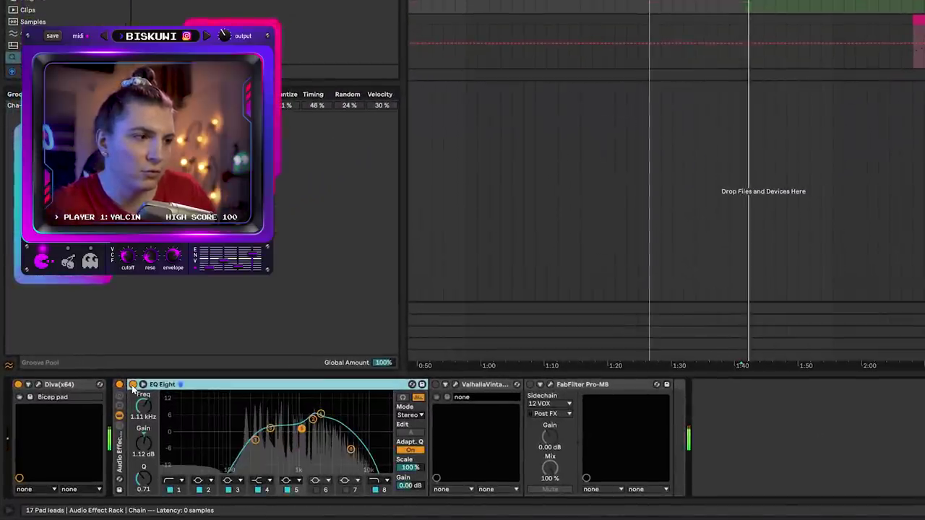
click(436, 385)
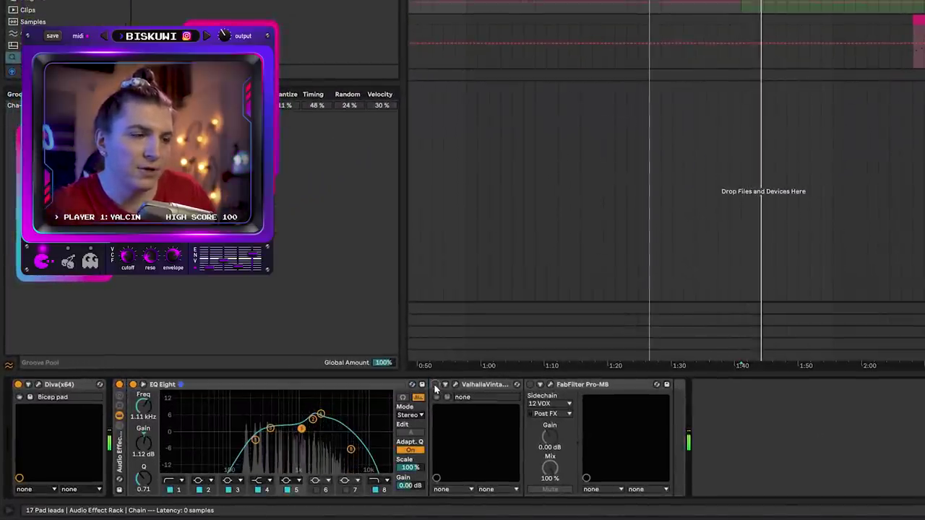
click(530, 384)
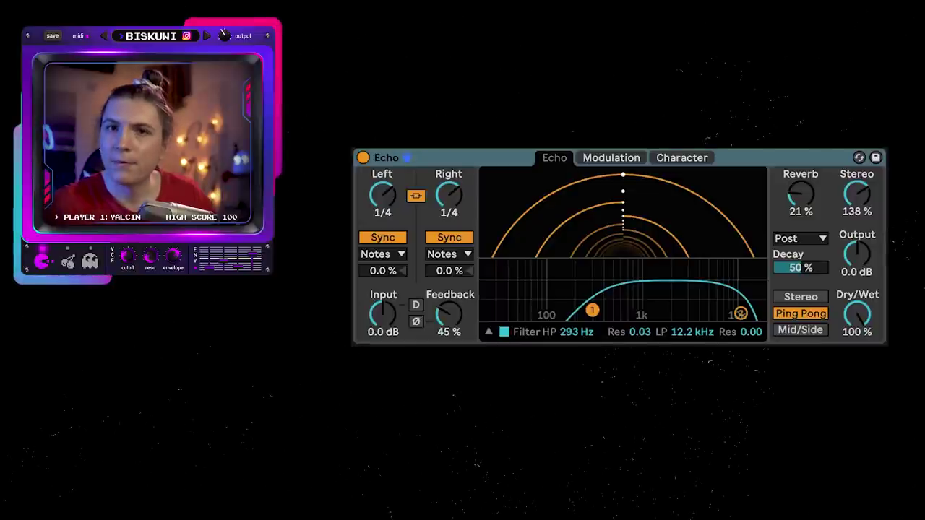
Show the Echo device's Character settings.
click(690, 158)
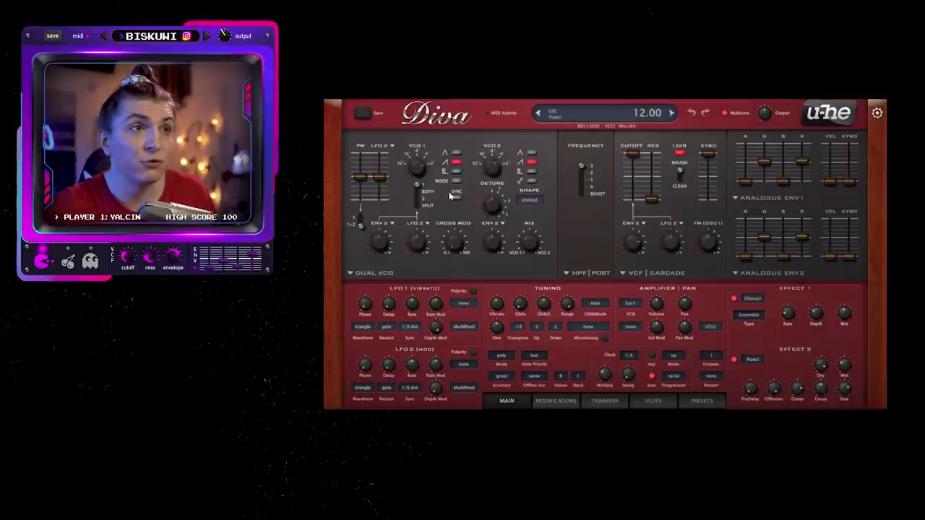
Tune Diva's second oscillator (Tune2) to 12.00.
drag(484, 172, 492, 176)
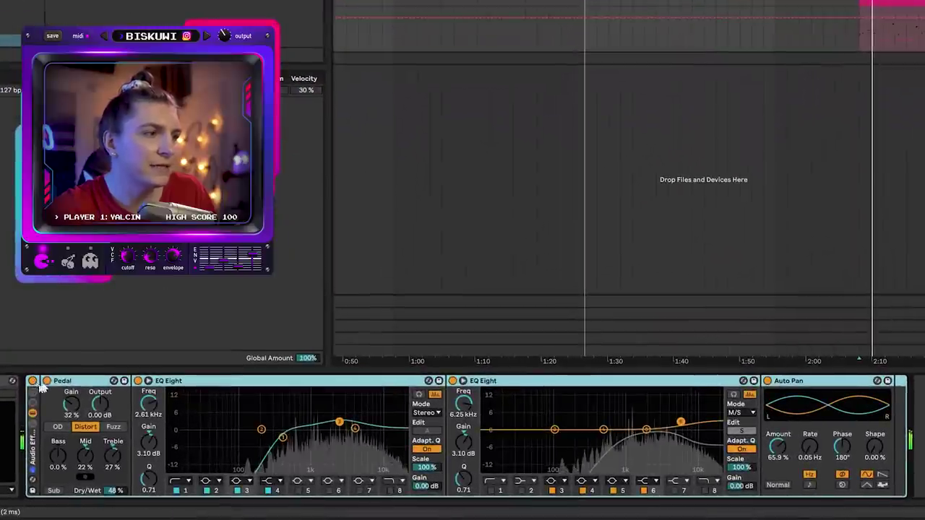
Group the two EQ Eights and Auto Pan into an Audio Effect Rack with Ctrl+G.
click(223, 381)
shift+click(795, 380)
key(ctrl+g)
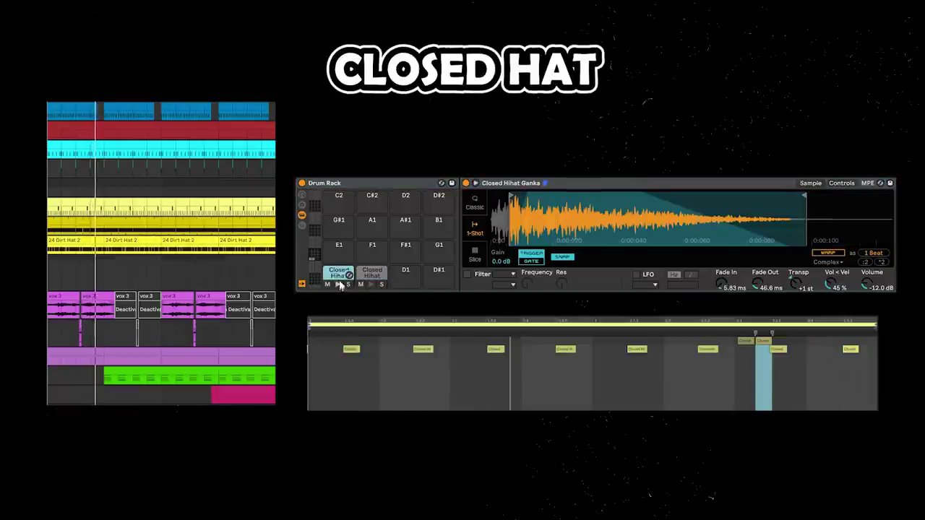
Inspect the second Closed Hihat sample, Serum's FX rack, and Diva's Modifications and Trimmers pages.
click(373, 274)
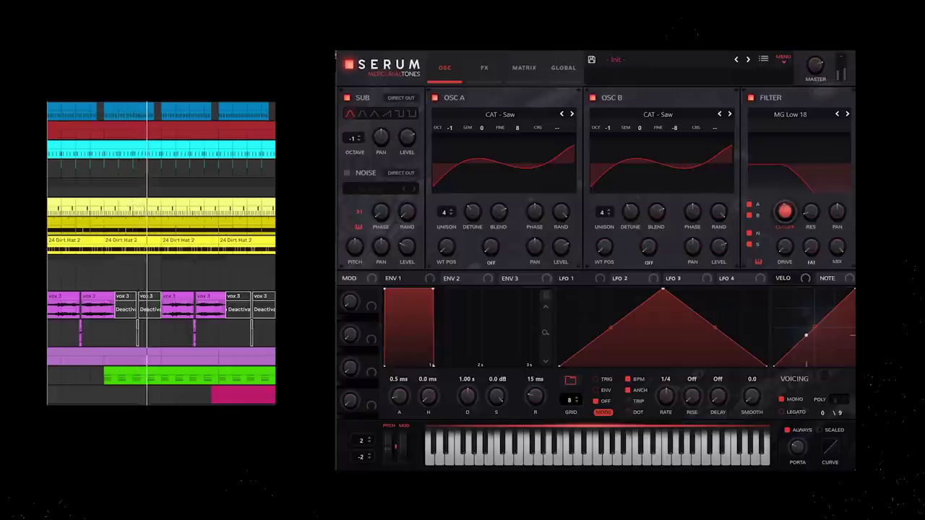
click(485, 68)
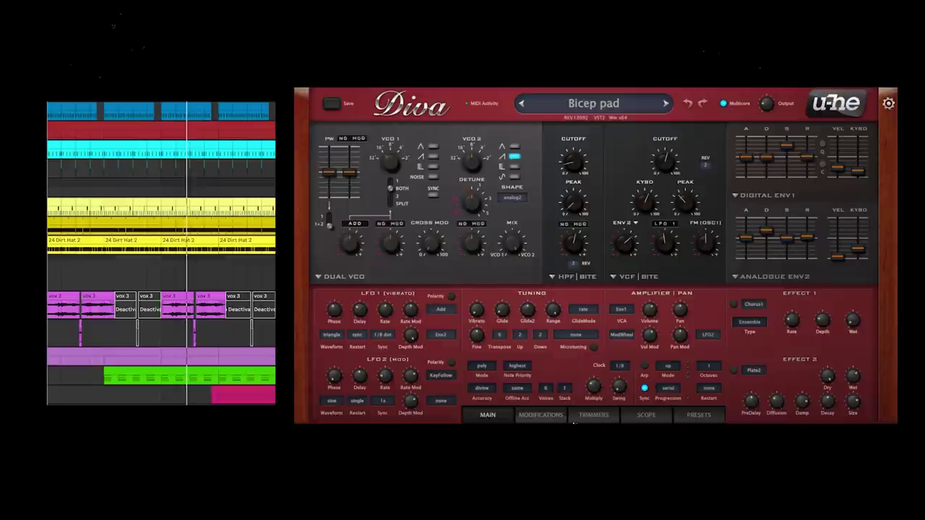
click(547, 417)
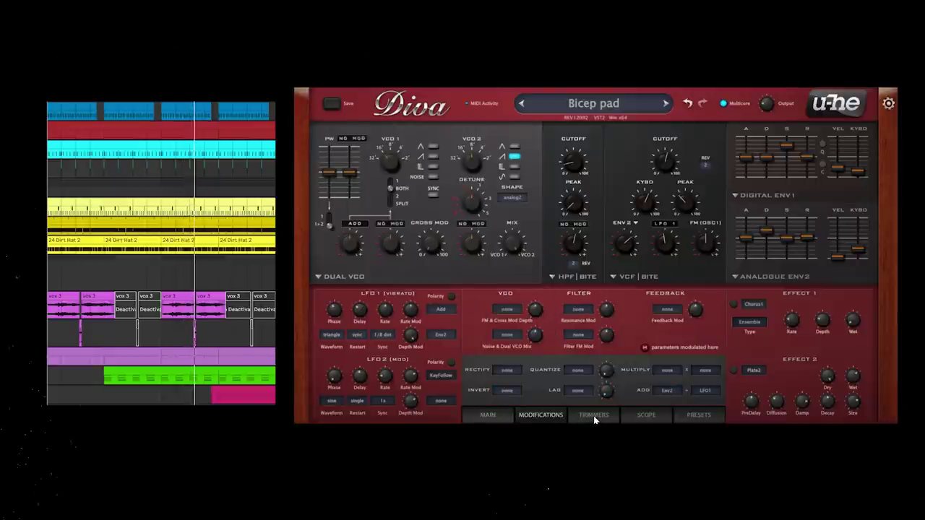
click(594, 418)
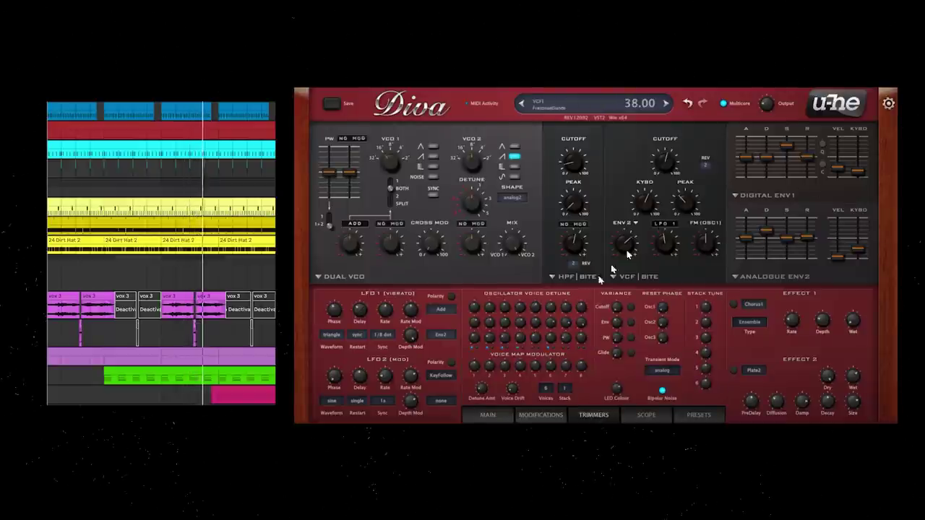